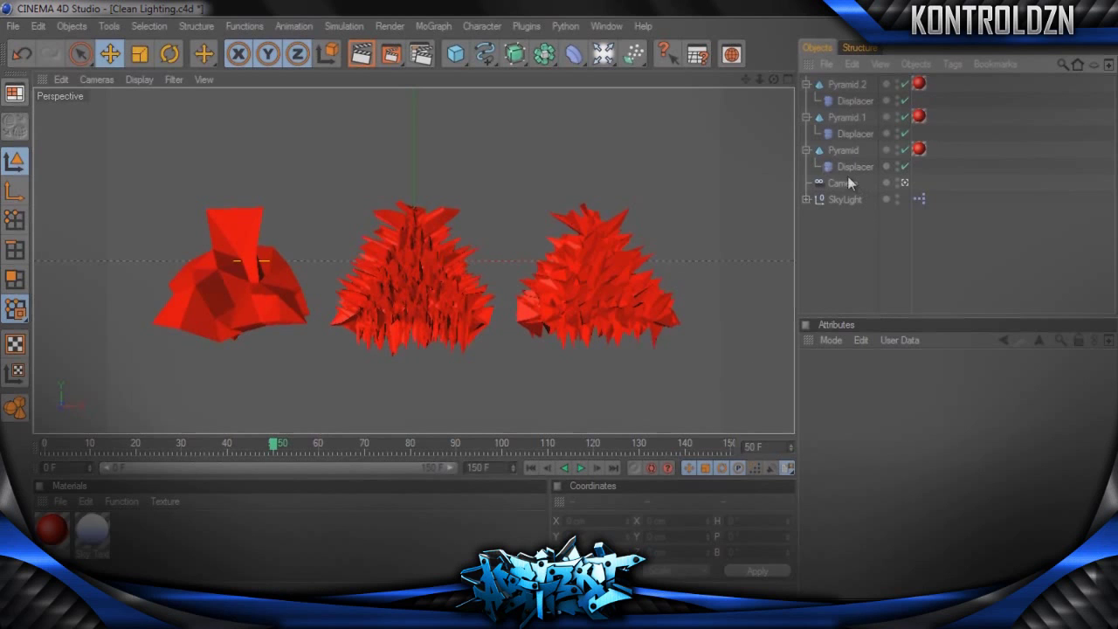
Collapse the hierarchies of Pyramid, Pyramid.1 and Pyramid 2 to hide their Displacers
click(805, 150)
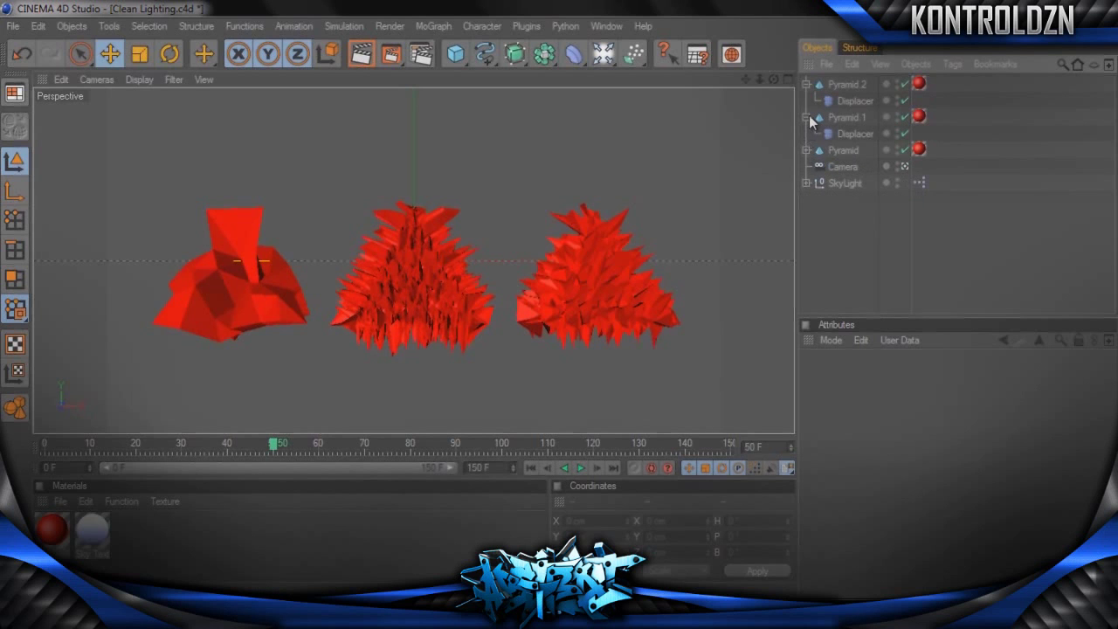
click(806, 117)
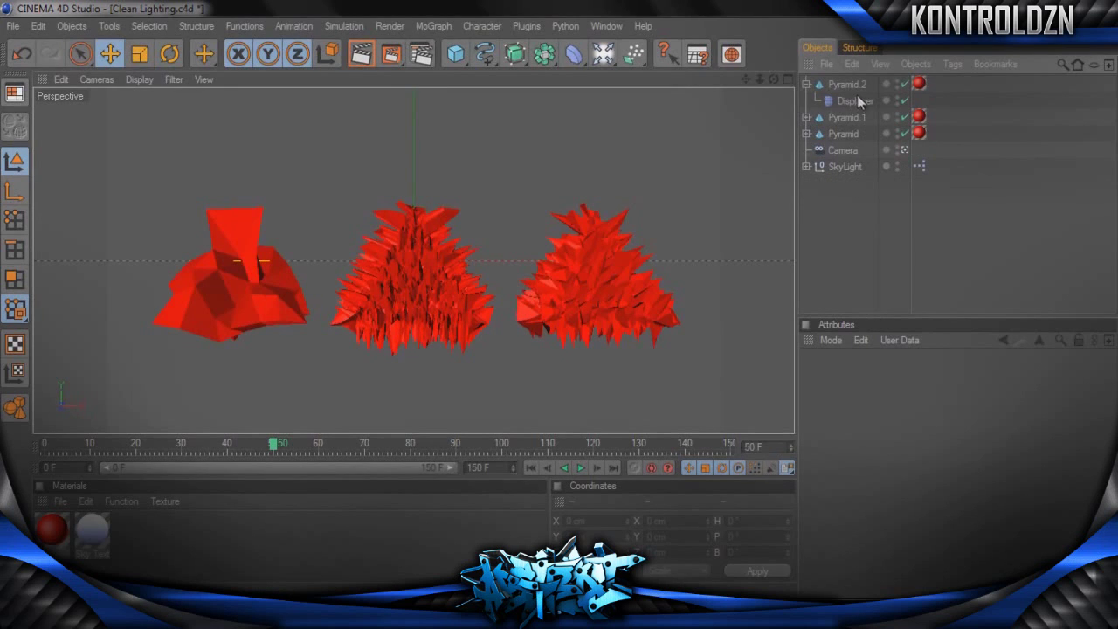
click(806, 84)
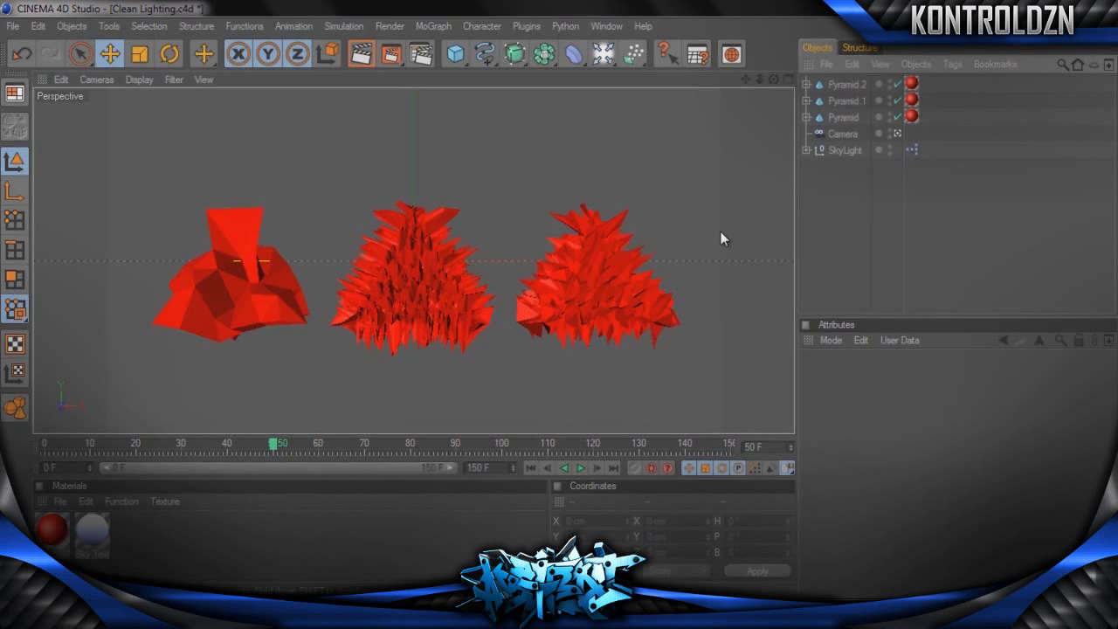
Select all three pyramids together in the Object Manager
click(828, 119)
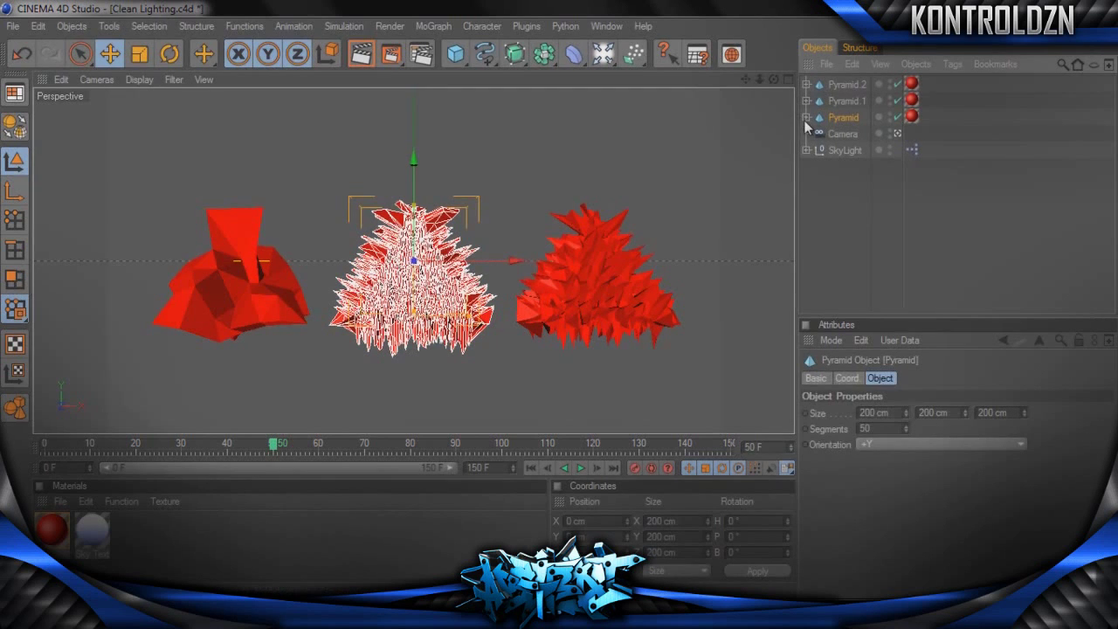
click(820, 208)
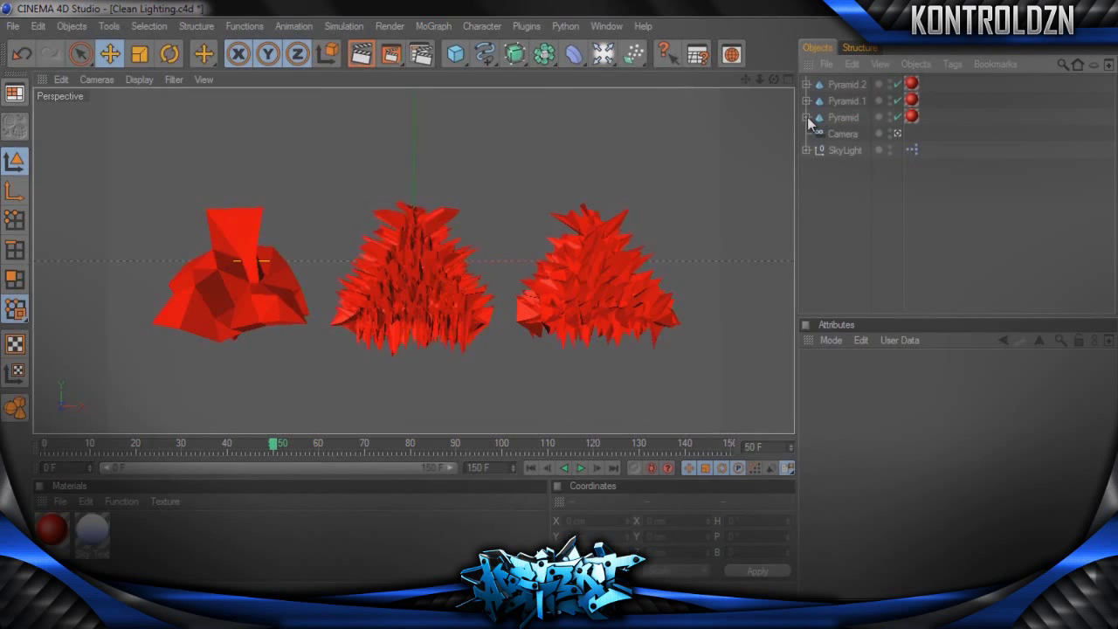
drag(927, 126, 809, 76)
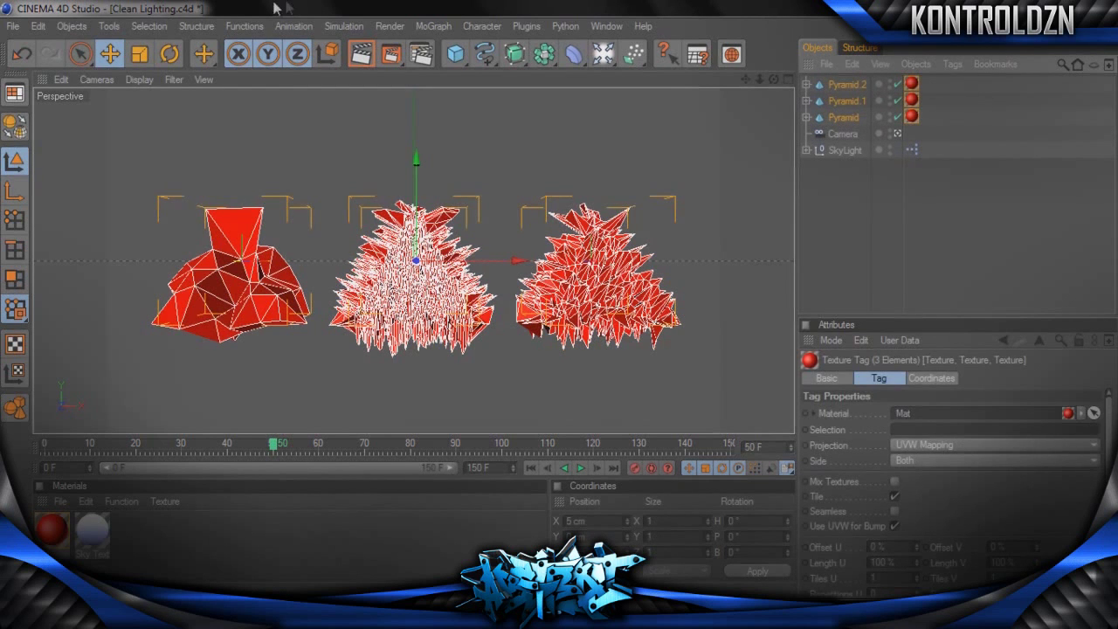
click(846, 168)
Delete the three pyramids, then add a new 200 cm Pyramid and a Displacer deformer
key(Delete)
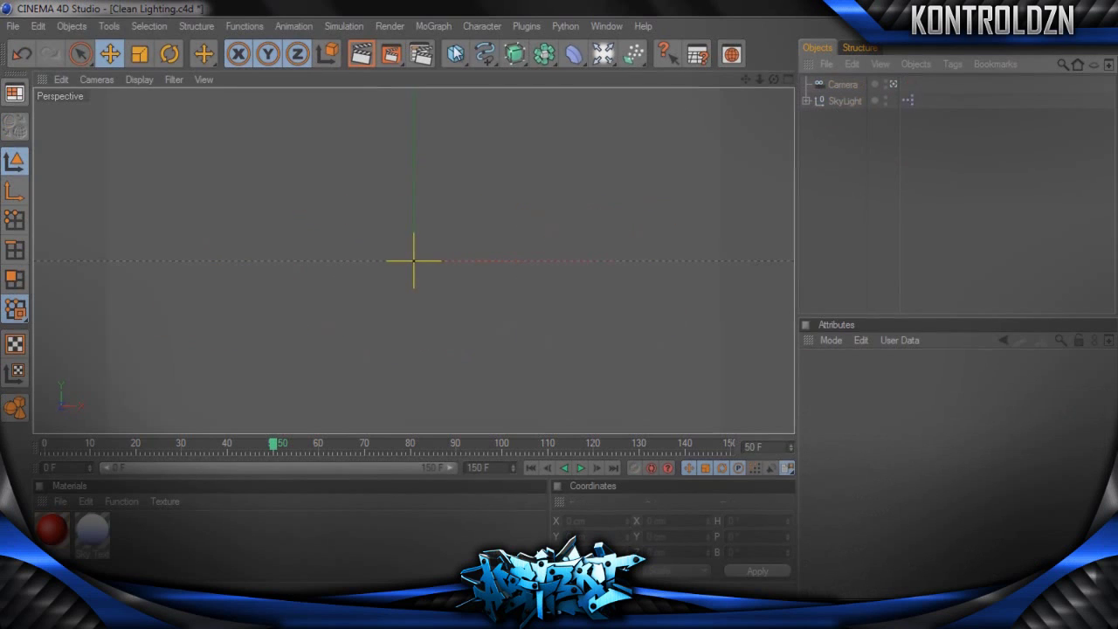
click(460, 58)
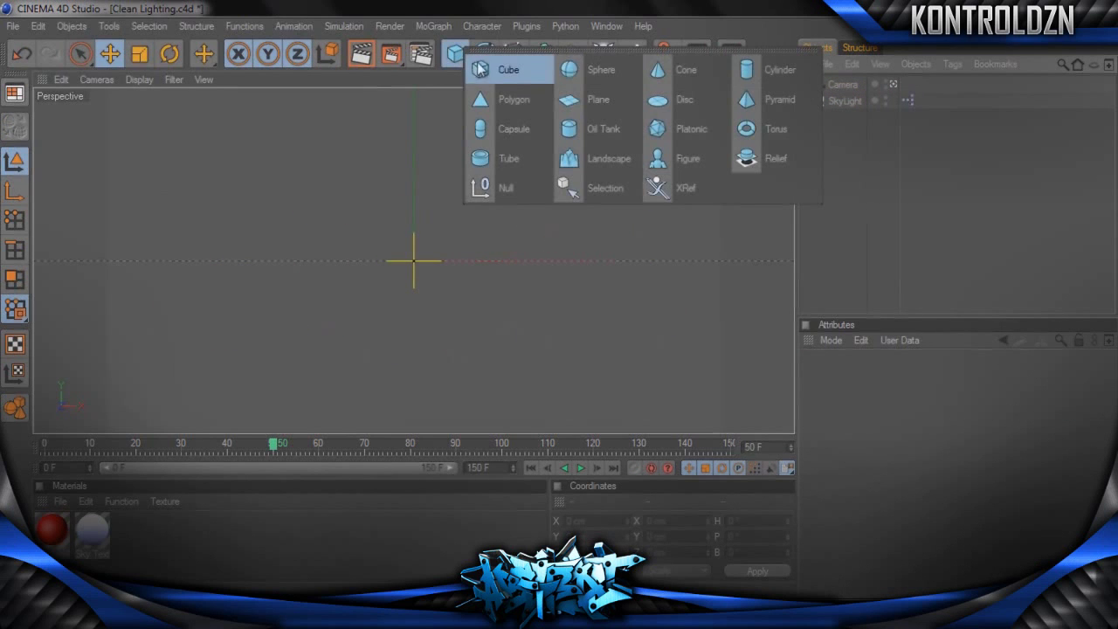
click(776, 102)
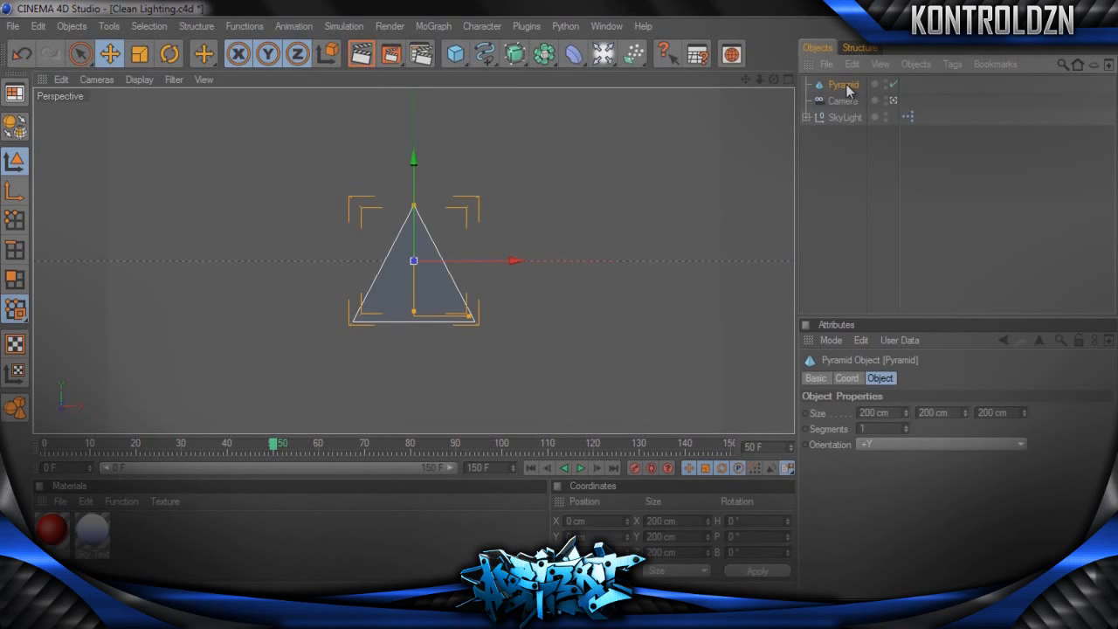
click(576, 59)
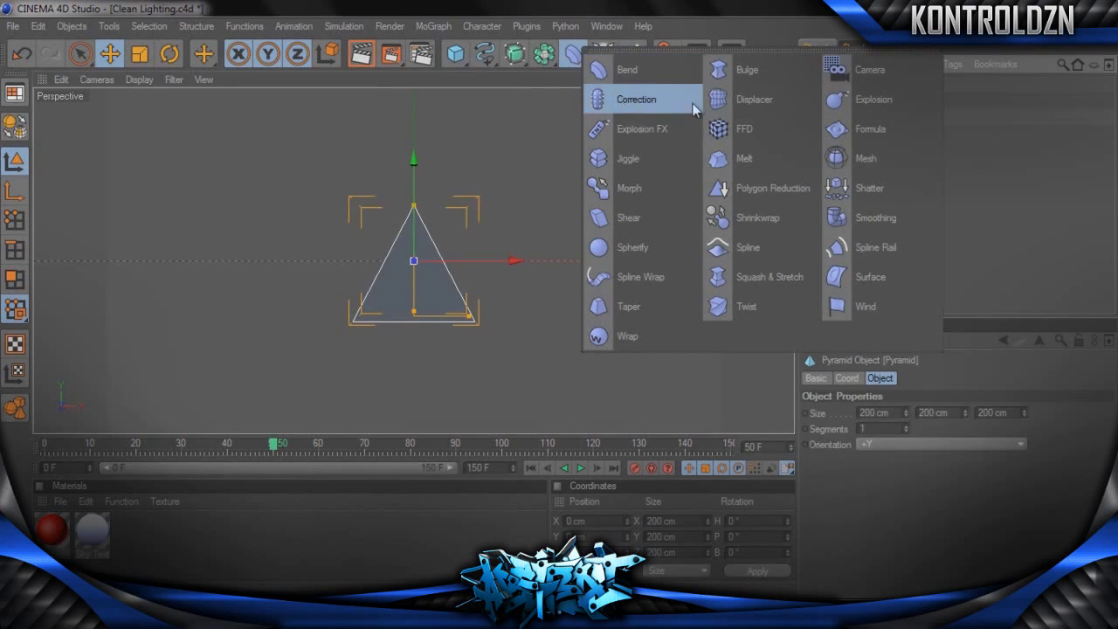
click(772, 99)
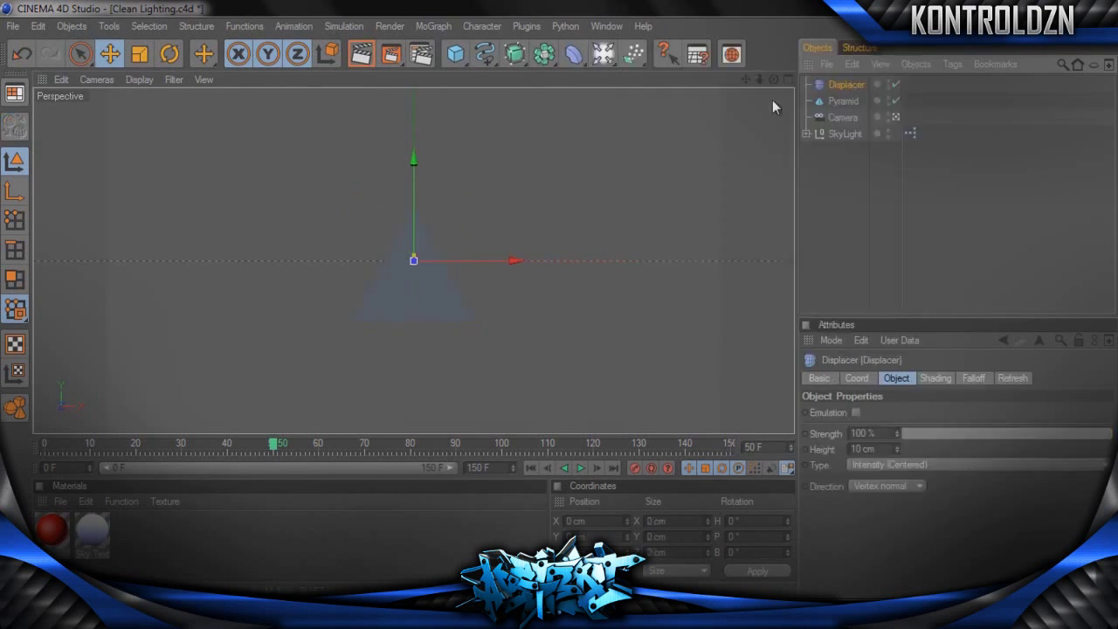
Parent the Displacer under the Pyramid and set the pyramid's Segments to 10
drag(852, 88, 854, 103)
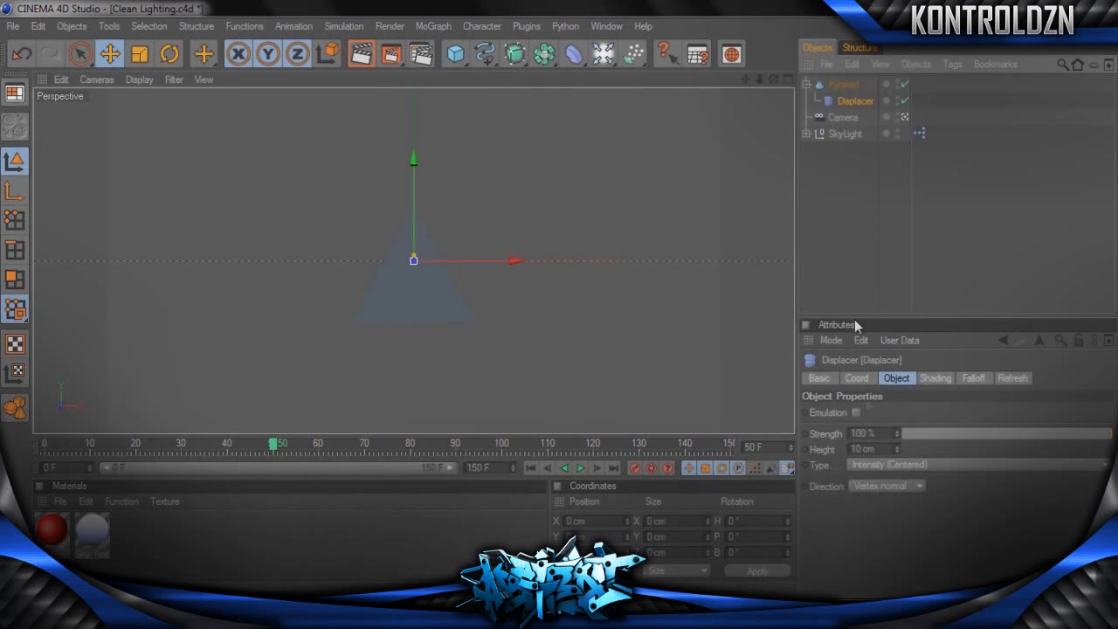
click(842, 84)
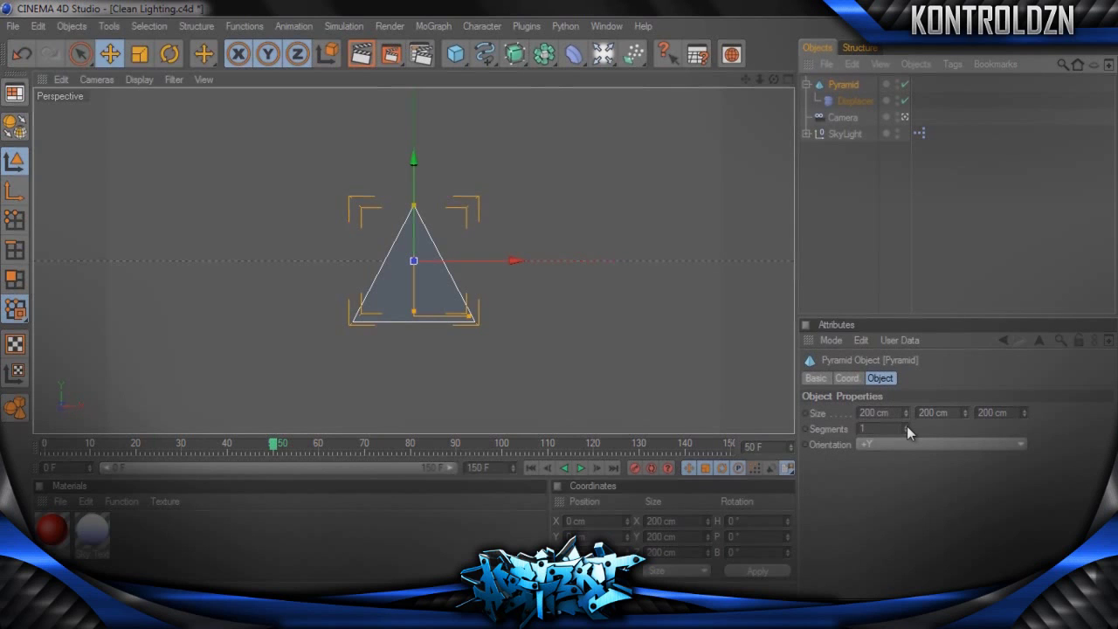
drag(906, 425, 906, 426)
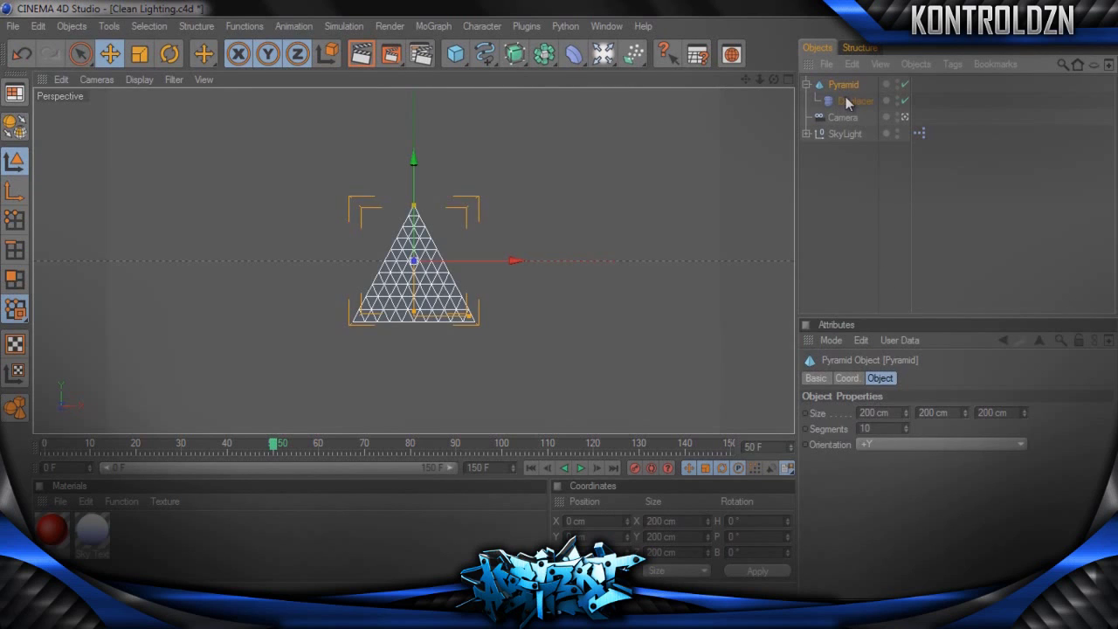
Load the Noise shader into the Displacer and raise its Height to 50 cm
click(849, 102)
click(933, 378)
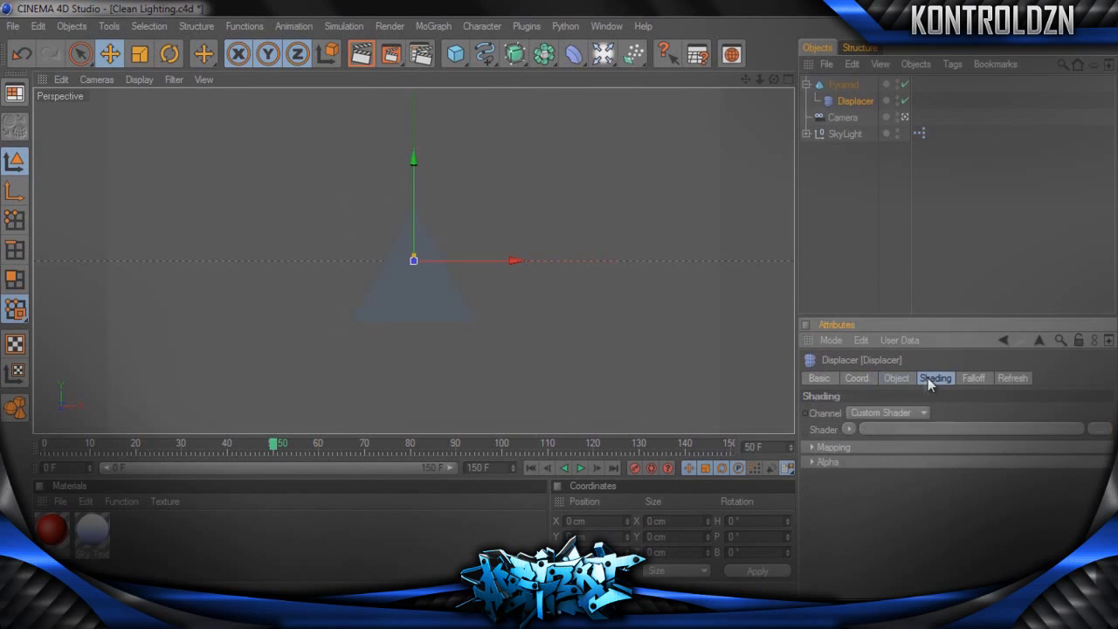
click(848, 429)
click(857, 251)
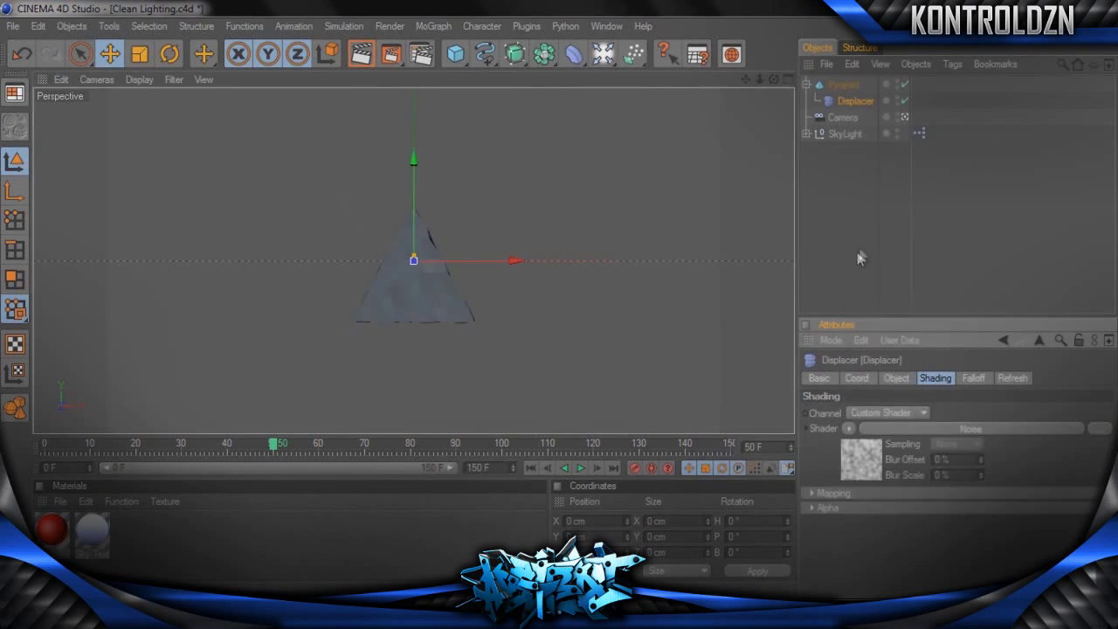
click(899, 379)
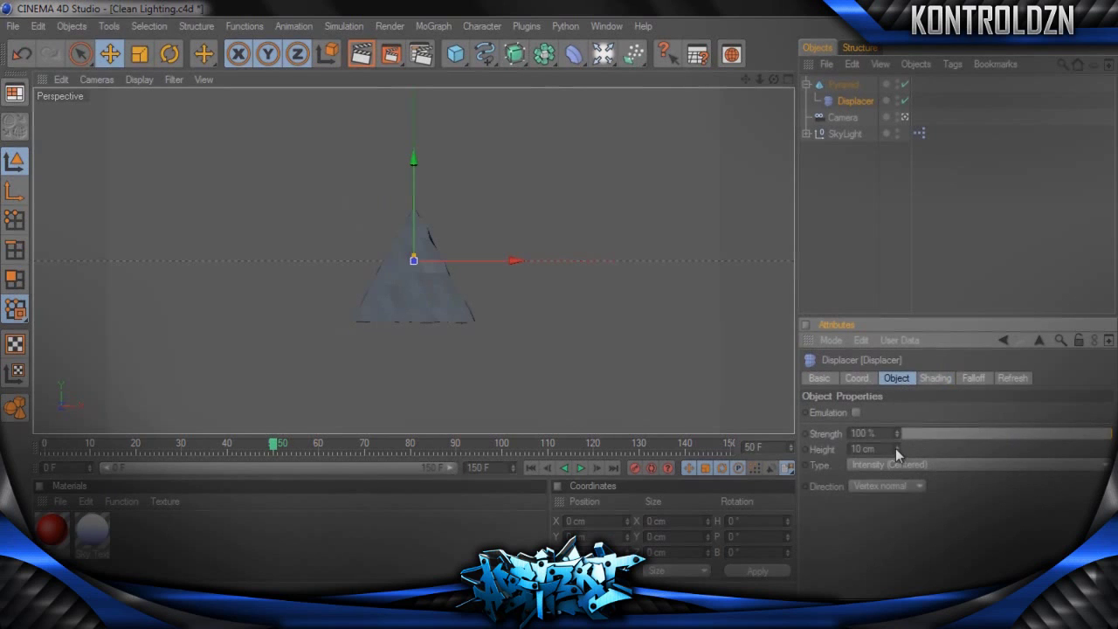
mouse_move(897, 444)
mouse_down()
mouse_move(891, 426)
mouse_move(899, 463)
mouse_move(897, 412)
mouse_move(898, 459)
mouse_up()
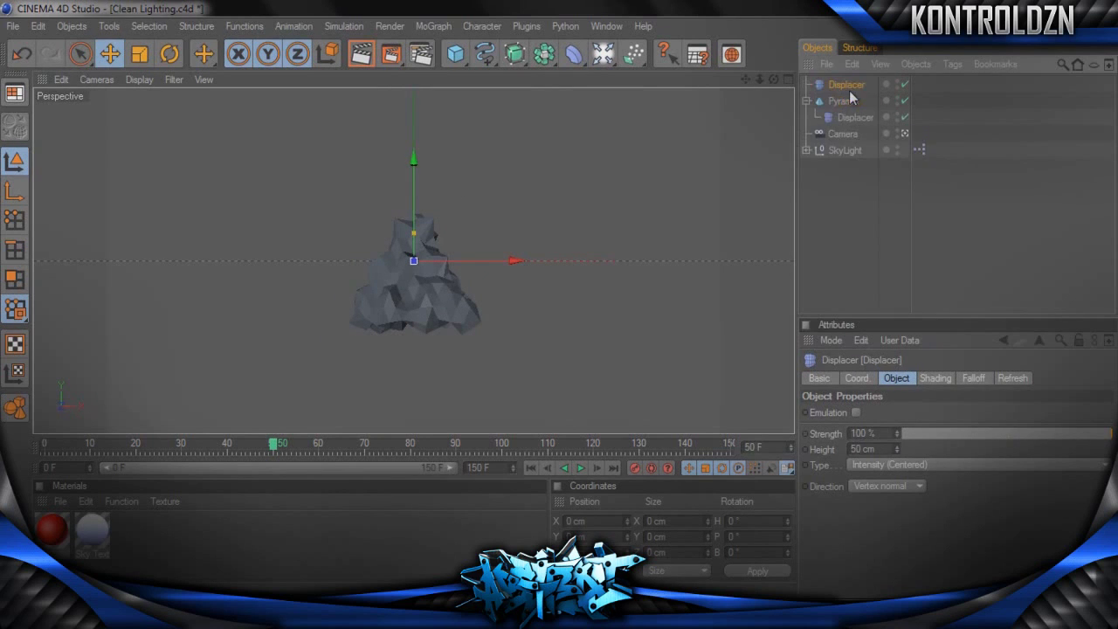
click(846, 86)
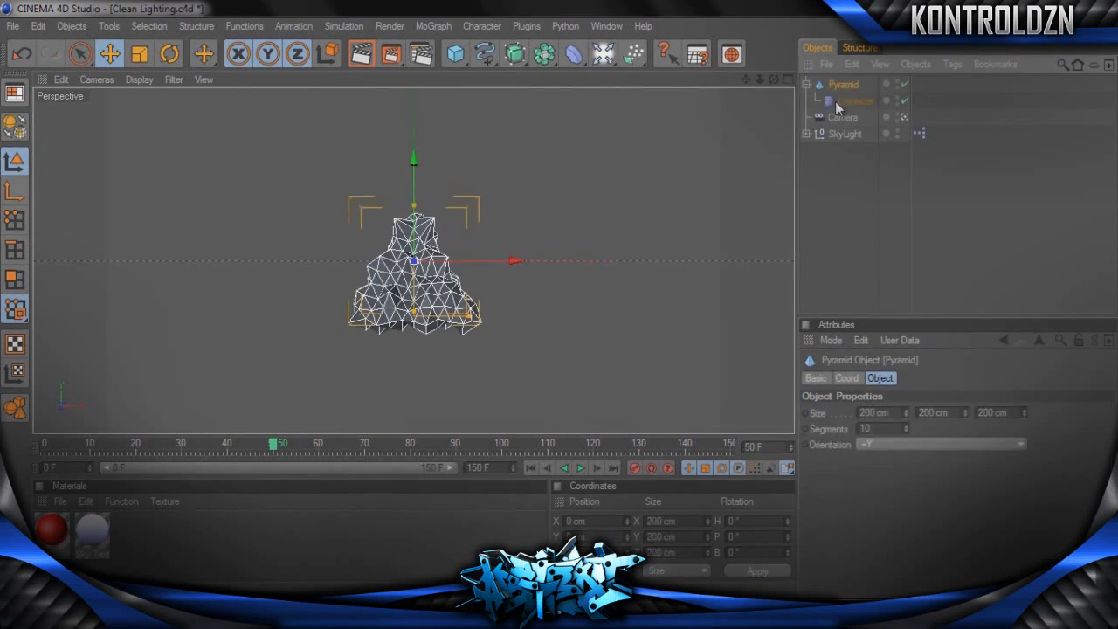
Duplicate the displaced pyramid, place the copy on the right, and give it 50 segments
key(ctrl+c)
key(ctrl+v)
drag(518, 259, 728, 300)
double_click(867, 428)
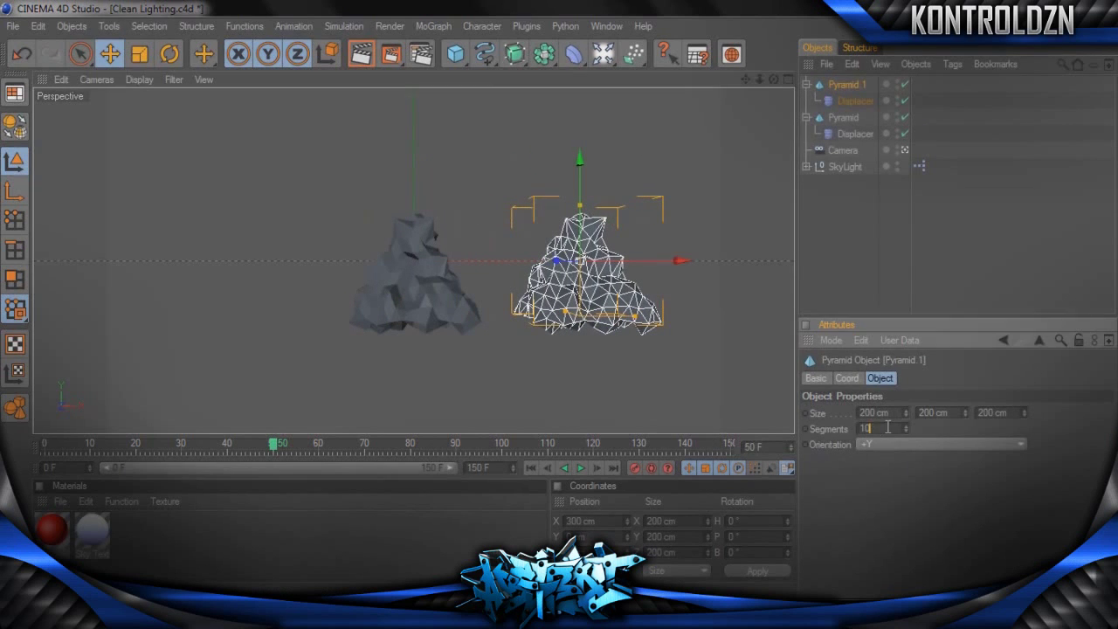
text(50)
key(Return)
click(262, 201)
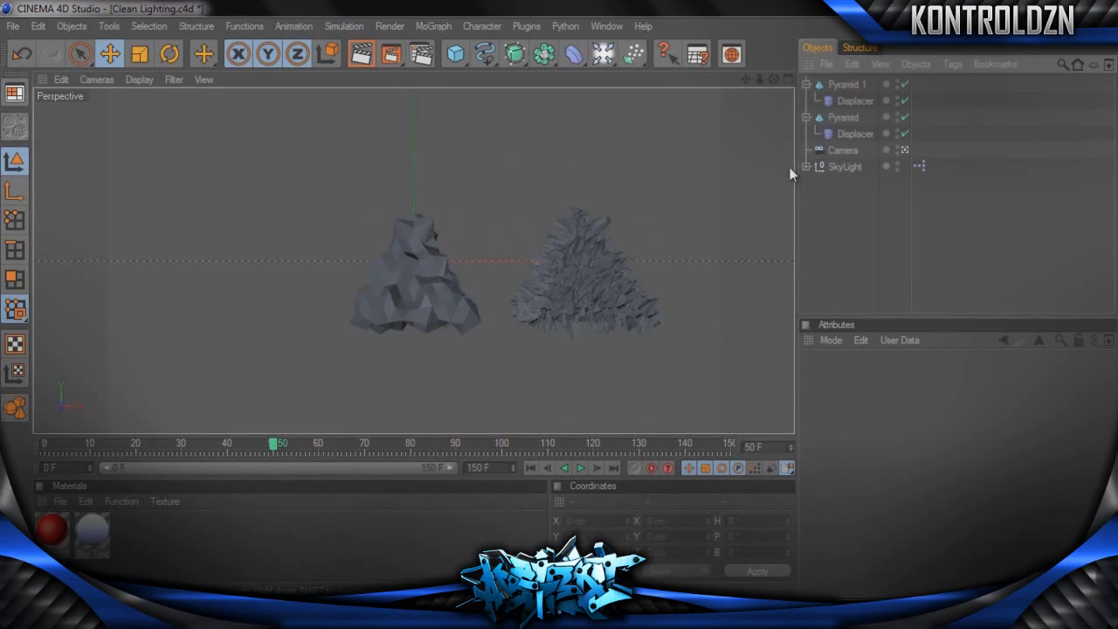
Duplicate the original again, move it left to X -300 cm with 5 segments
click(843, 118)
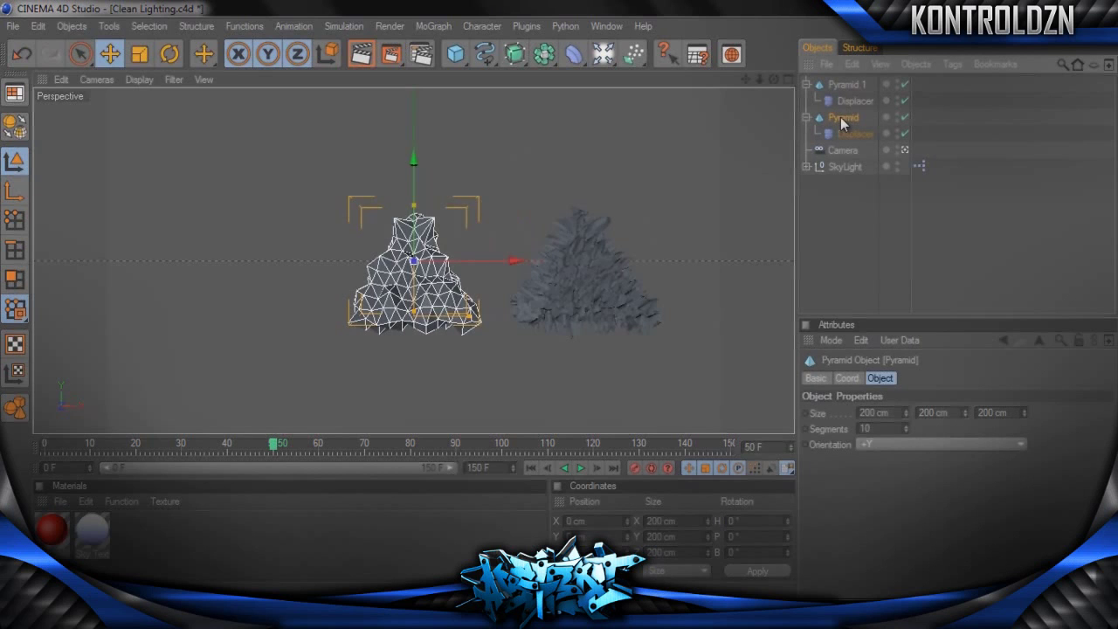
key(ctrl+c)
key(ctrl+v)
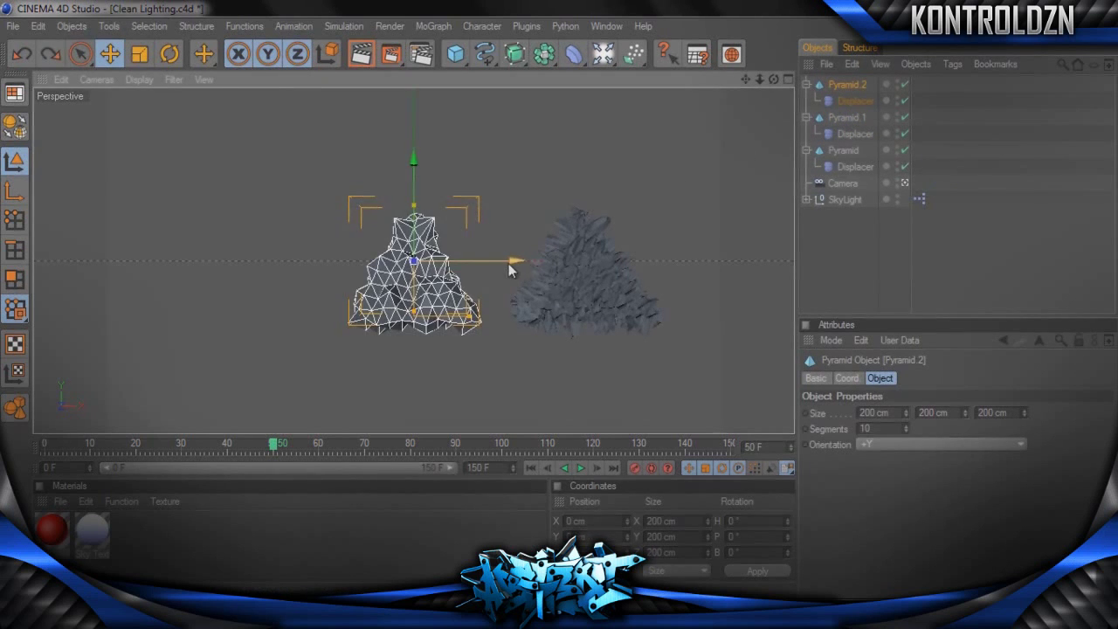
drag(509, 263, 384, 262)
drag(559, 306, 521, 306)
double_click(874, 428)
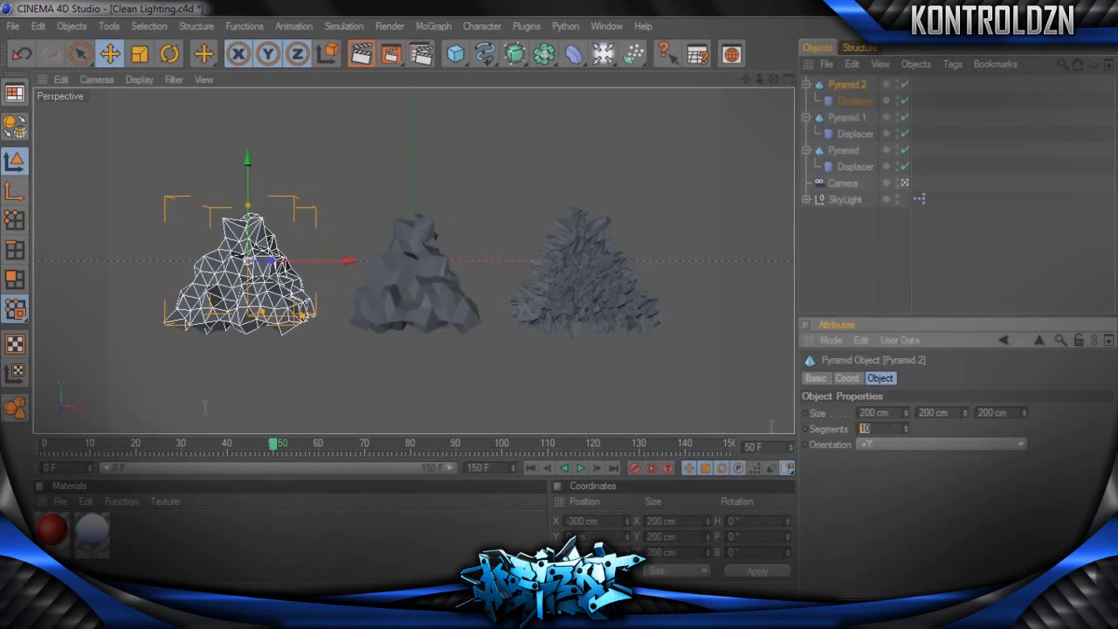
text(5)
key(Return)
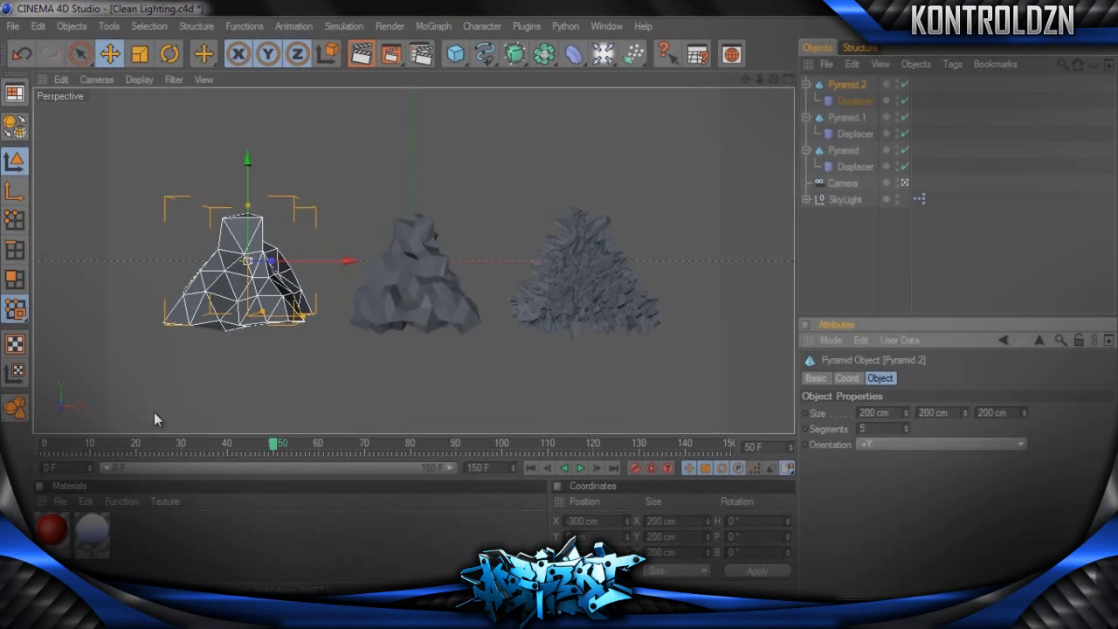
click(1038, 246)
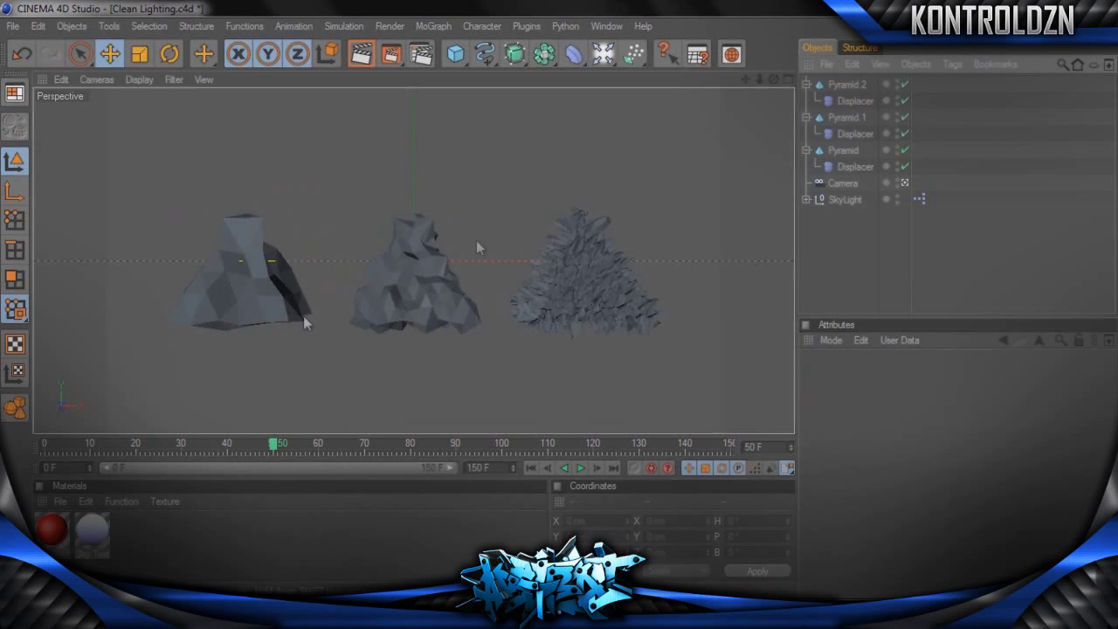
Select all pyramids and drag the red Mat material onto them
drag(938, 158, 856, 80)
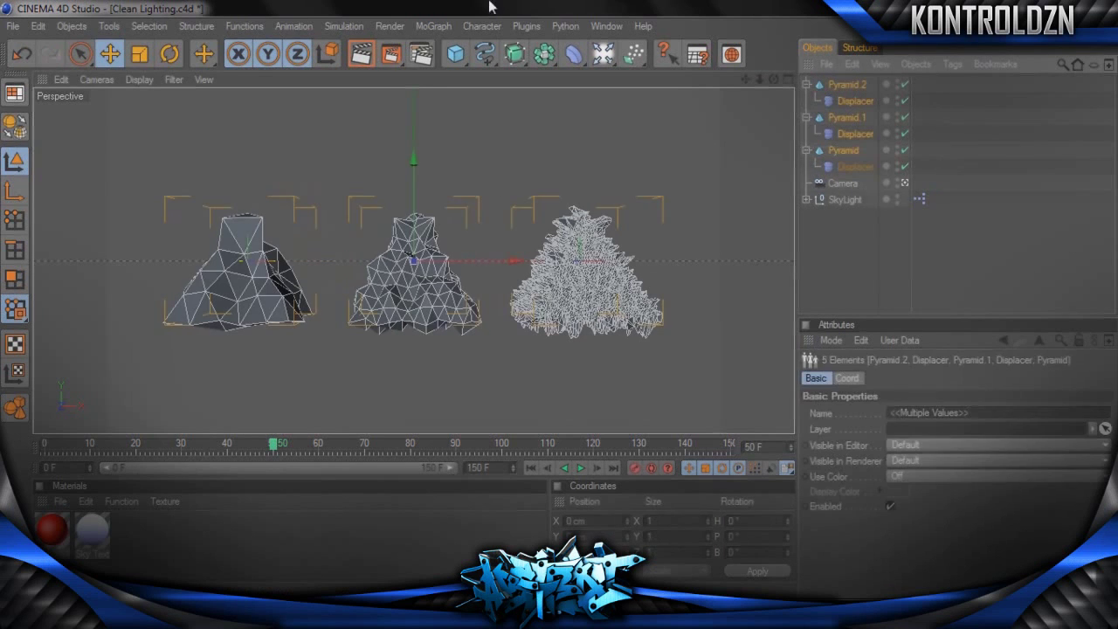
drag(61, 533, 249, 302)
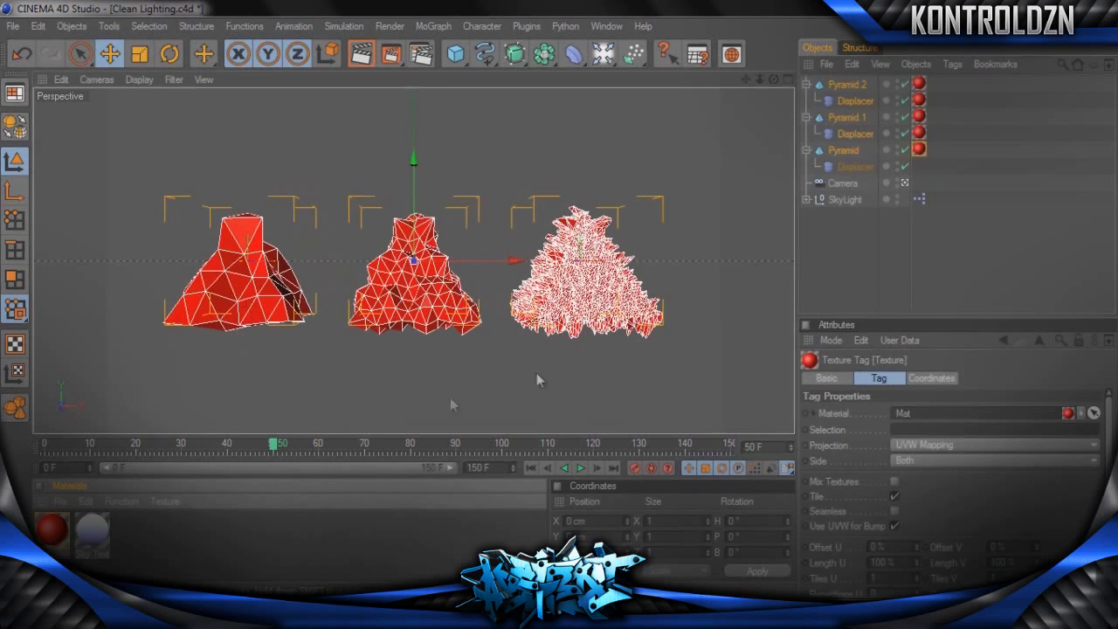
click(957, 301)
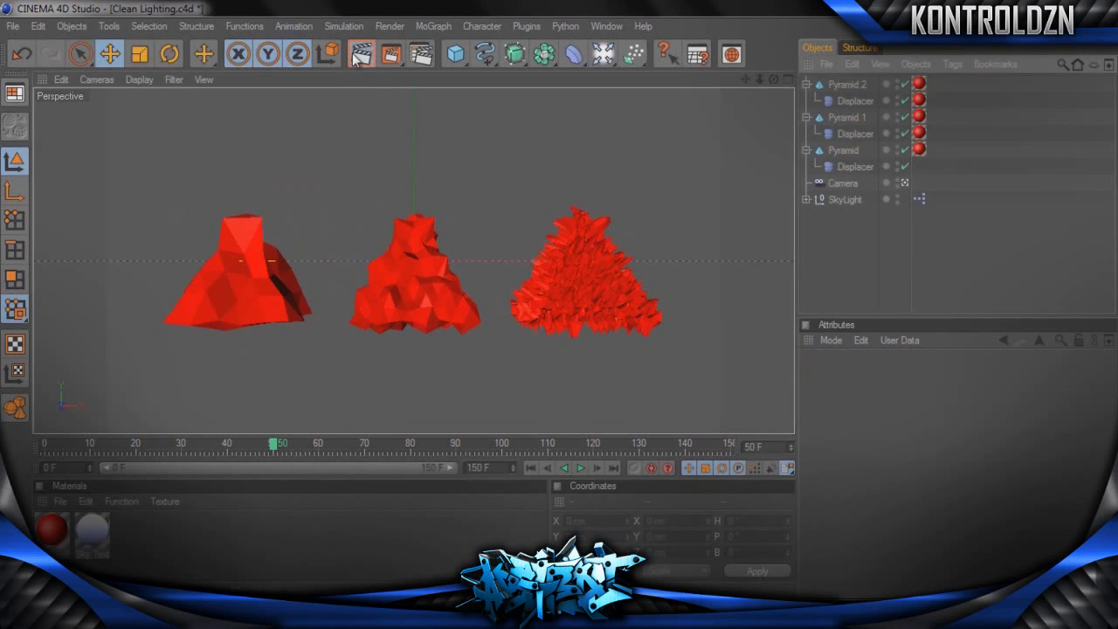
Render the active viewport with Render View
click(349, 63)
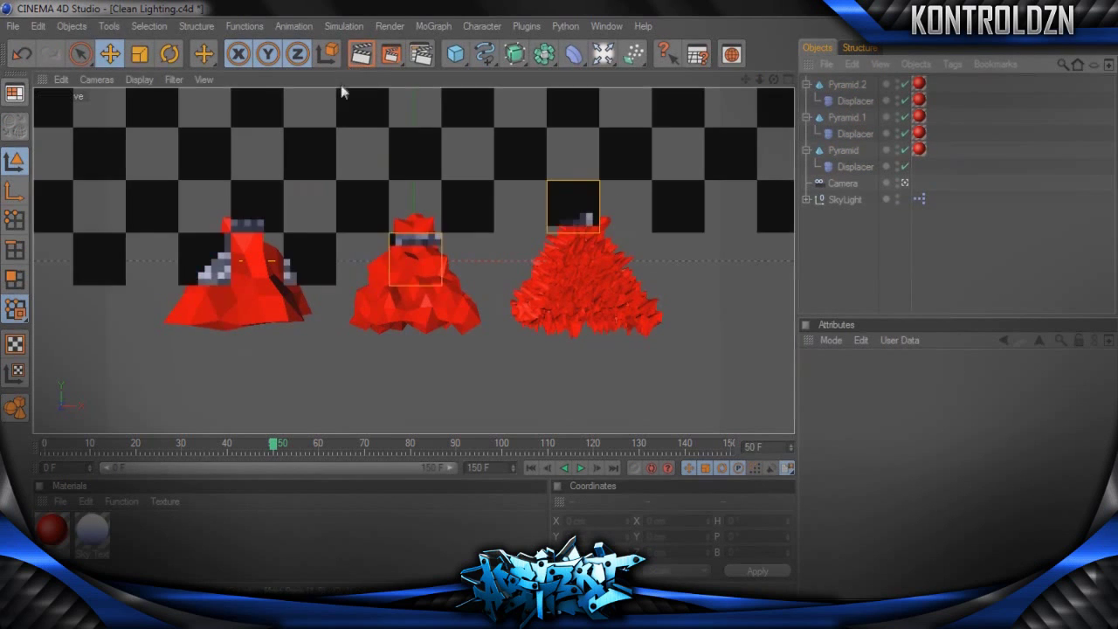